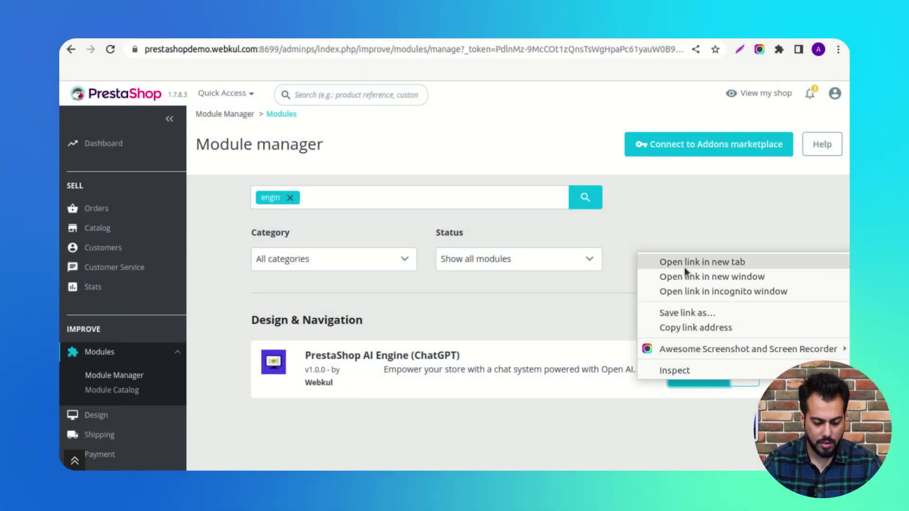
# Step: Open the PrestaShop AI Engine (ChatGPT) module's configuration from the 'engin' search results
pyautogui.click(684, 264)
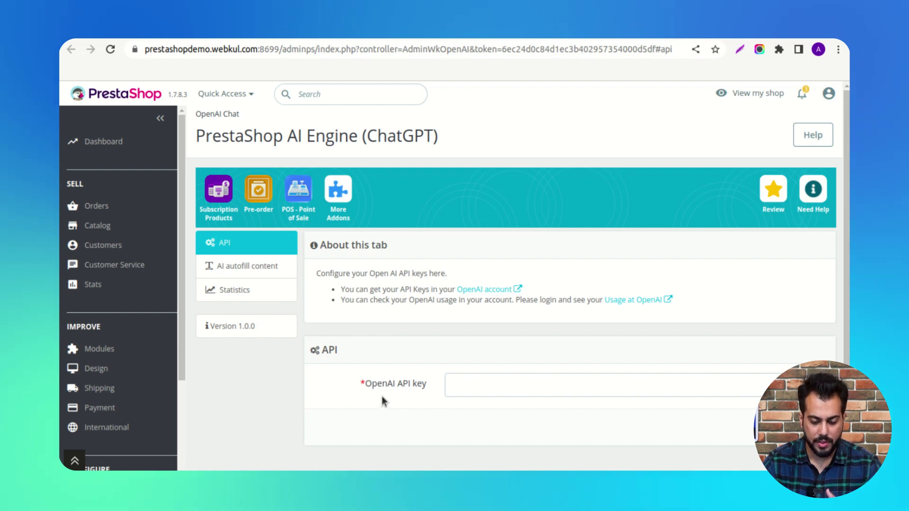
# Step: Point out the OpenAI API key field, then open the OpenAI account link in a new tab
pyautogui.moveTo(424, 384); pyautogui.dragTo(357, 383)
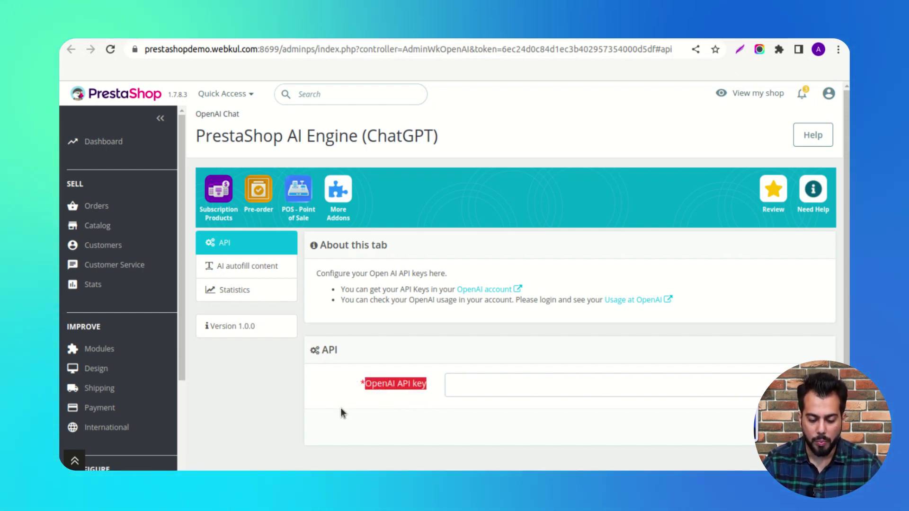
pyautogui.click(441, 326)
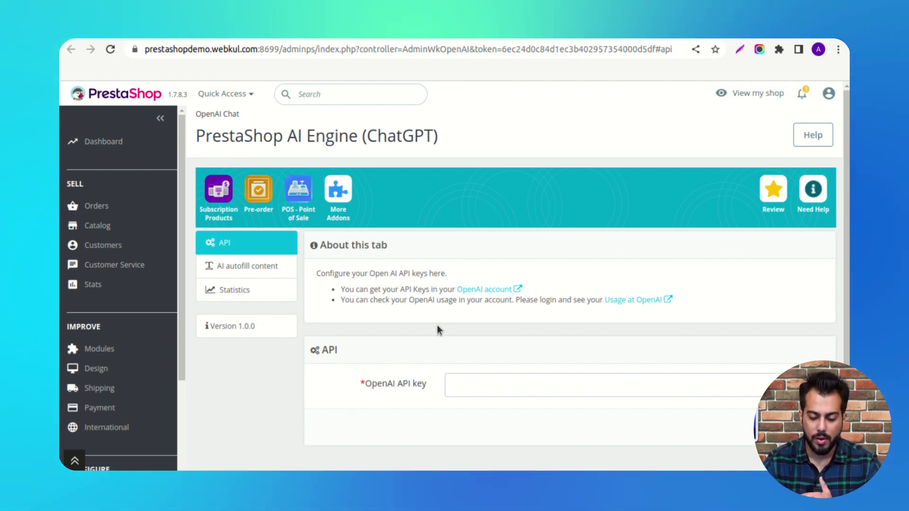
pyautogui.rightClick(468, 290)
pyautogui.click(489, 301)
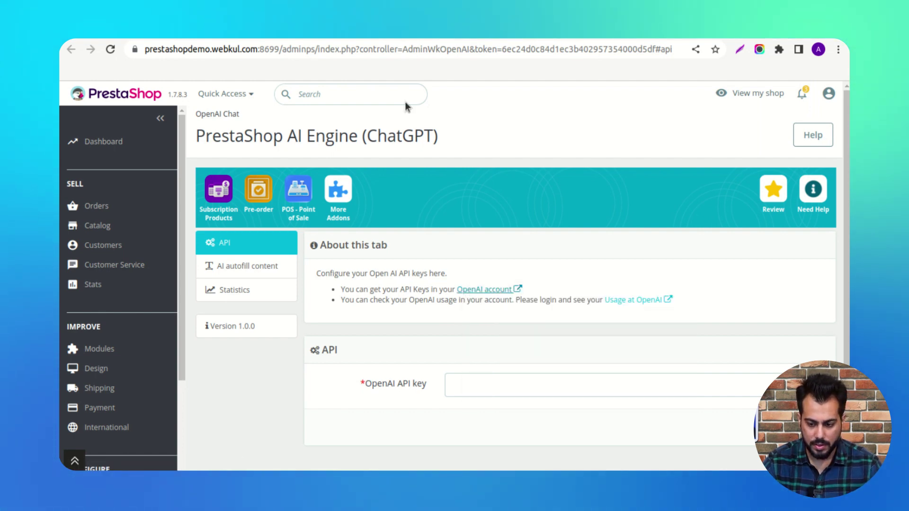
pyautogui.click(388, 39)
# Step: Sign in to OpenAI Platform with the account e-mail and password, then create and copy a new secret key
pyautogui.click(763, 101)
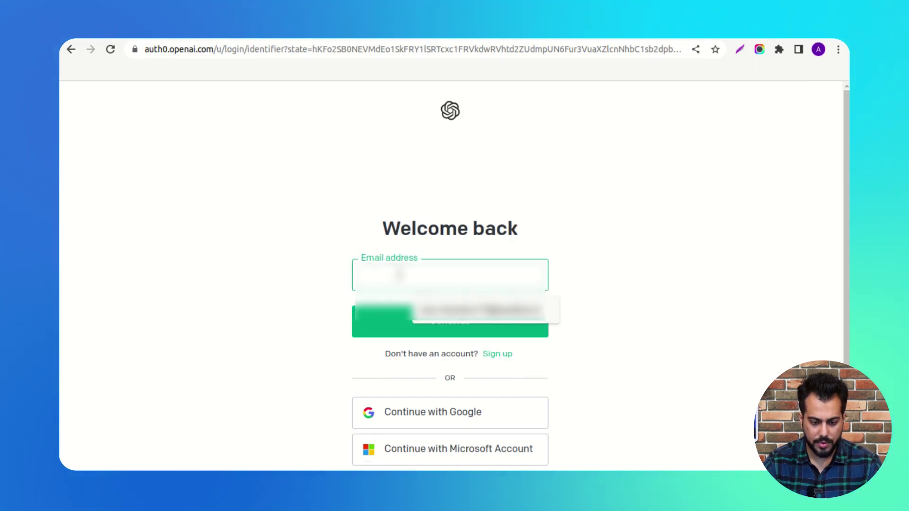
pyautogui.click(465, 317)
pyautogui.click(466, 322)
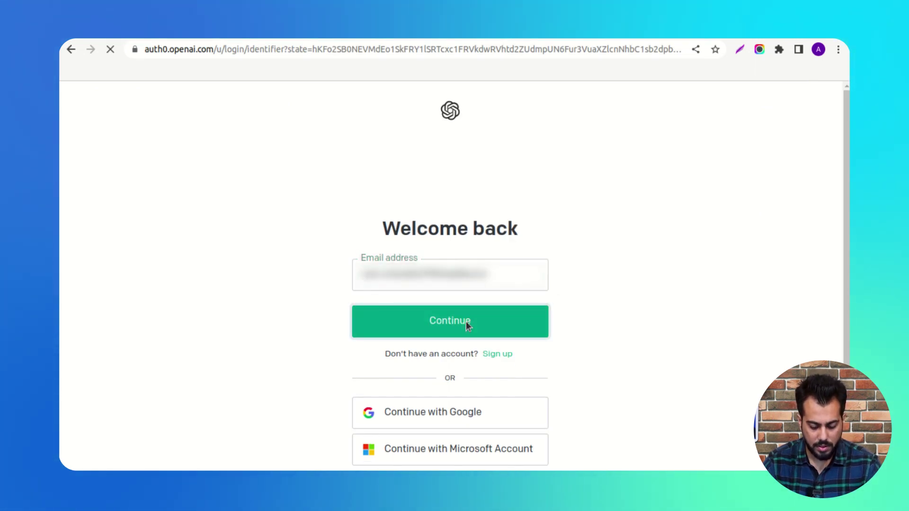
pyautogui.click(429, 337)
pyautogui.write('••••')
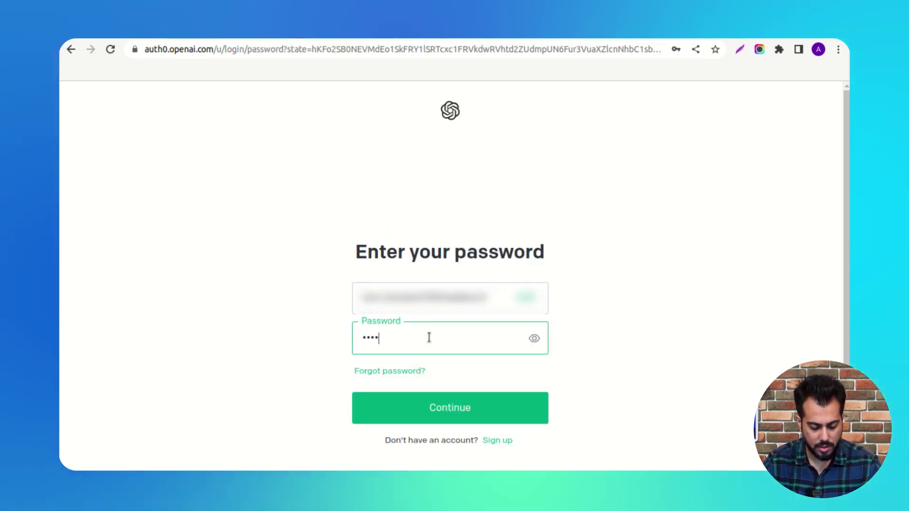
pyautogui.write('•••••')
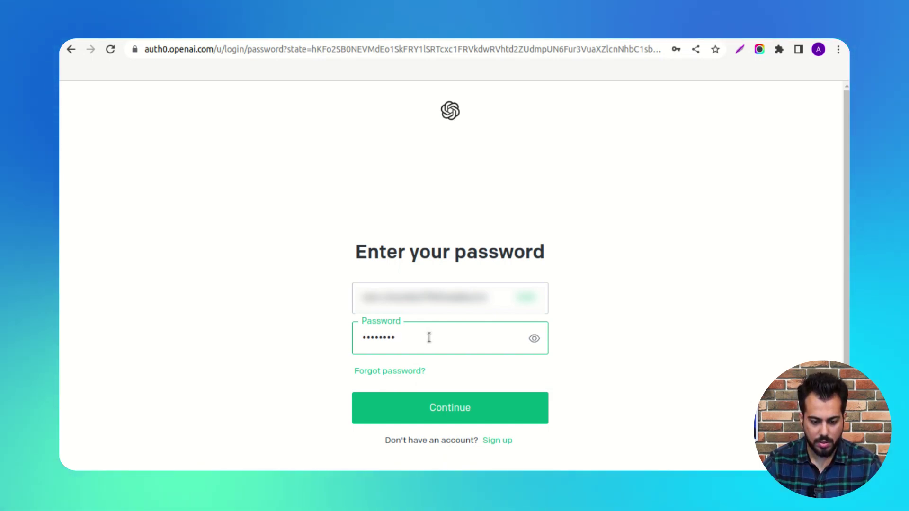
pyautogui.write('•')
pyautogui.click(455, 414)
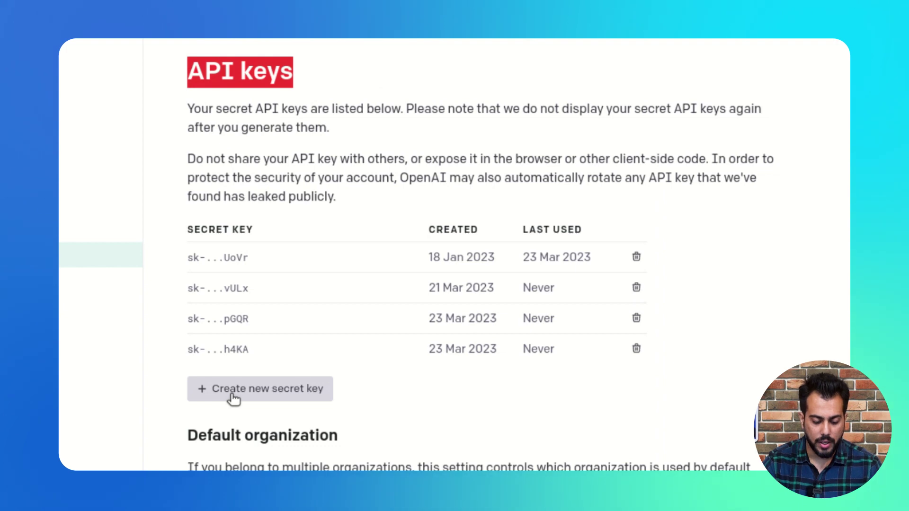
pyautogui.click(233, 397)
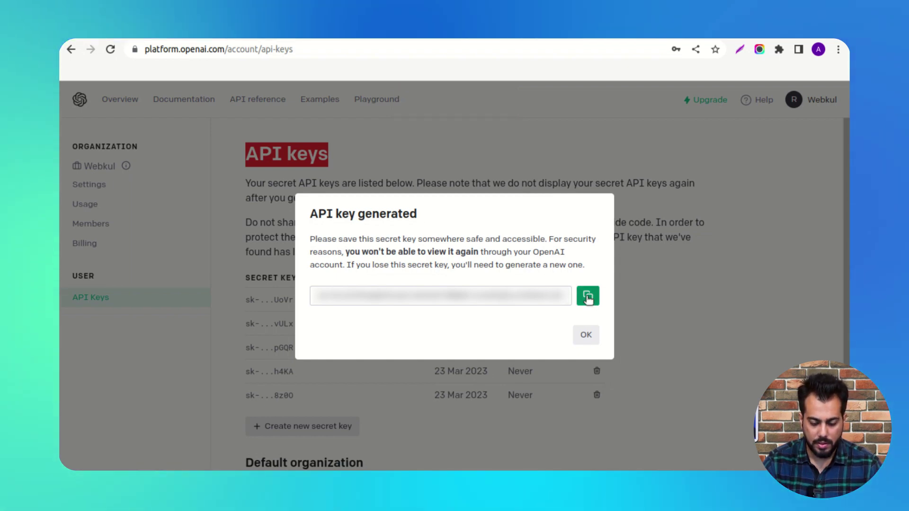
pyautogui.click(587, 297)
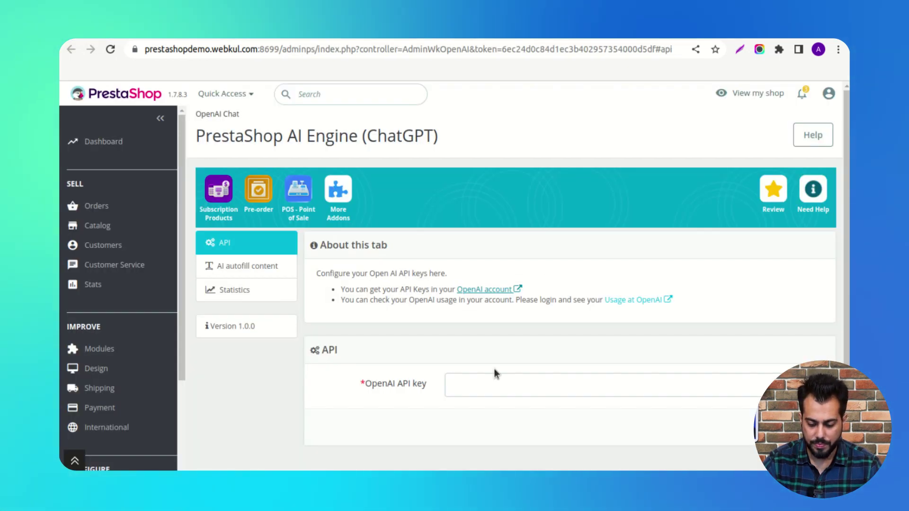
# Step: Paste the copied secret key into the module's OpenAI API key field
pyautogui.click(503, 386)
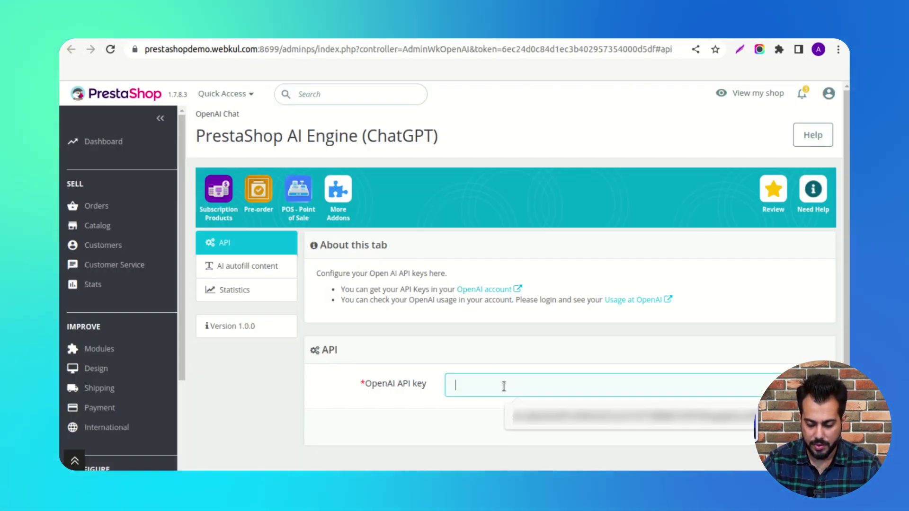
pyautogui.hotkey('ctrl', 'v')
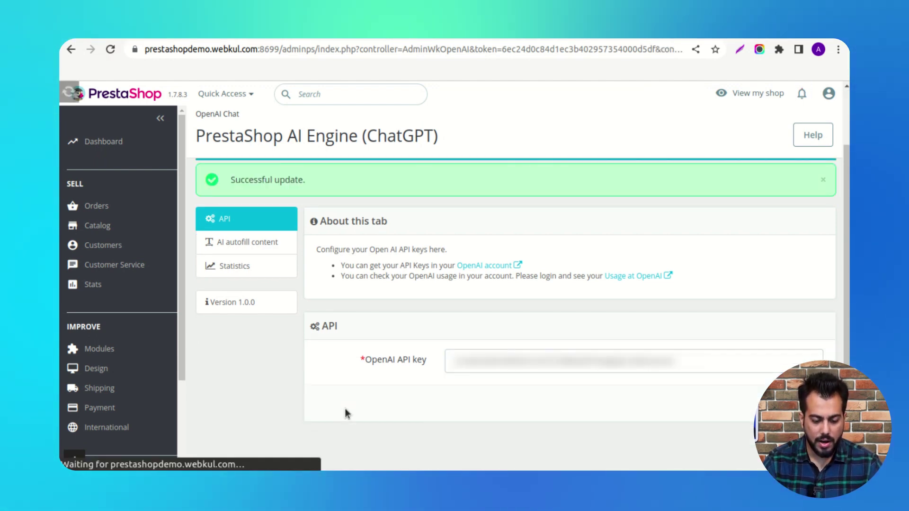
pyautogui.click(247, 246)
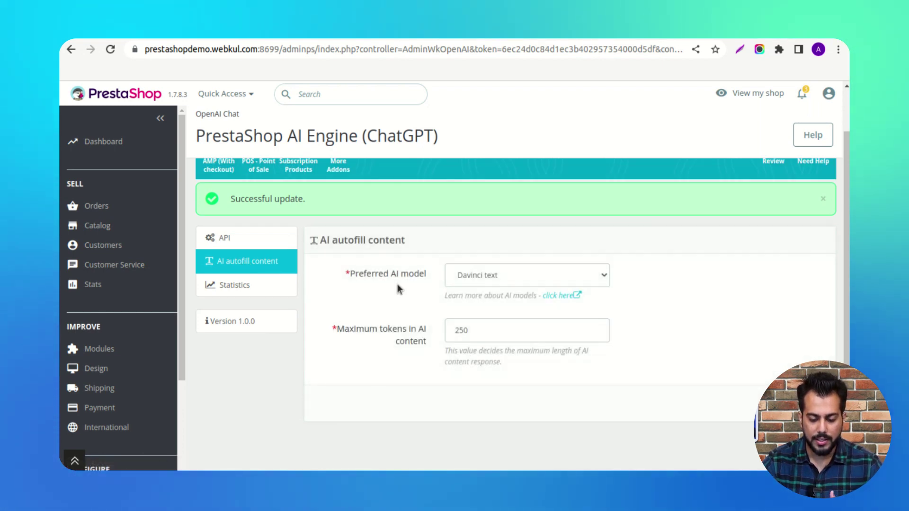
# Step: Try Curie and Babbage text, then keep Davinci text as the Preferred AI model
pyautogui.moveTo(425, 278); pyautogui.dragTo(352, 277)
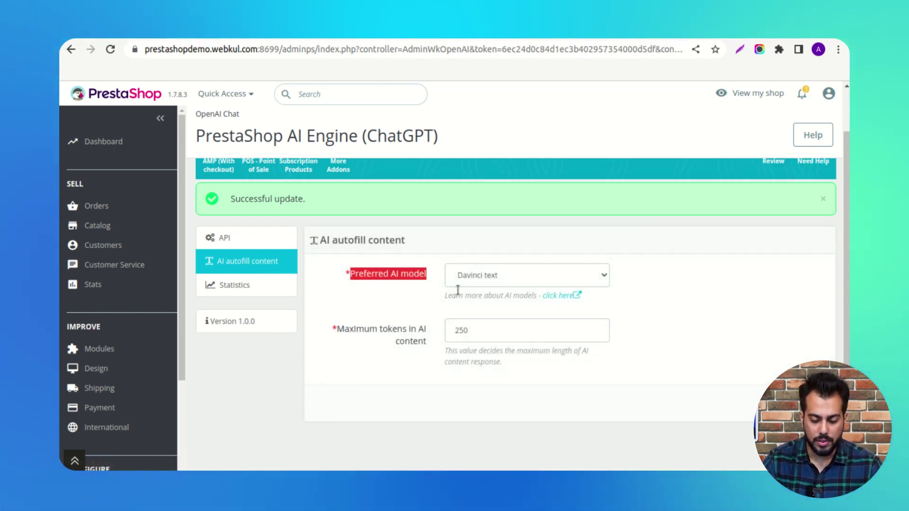
pyautogui.click(489, 277)
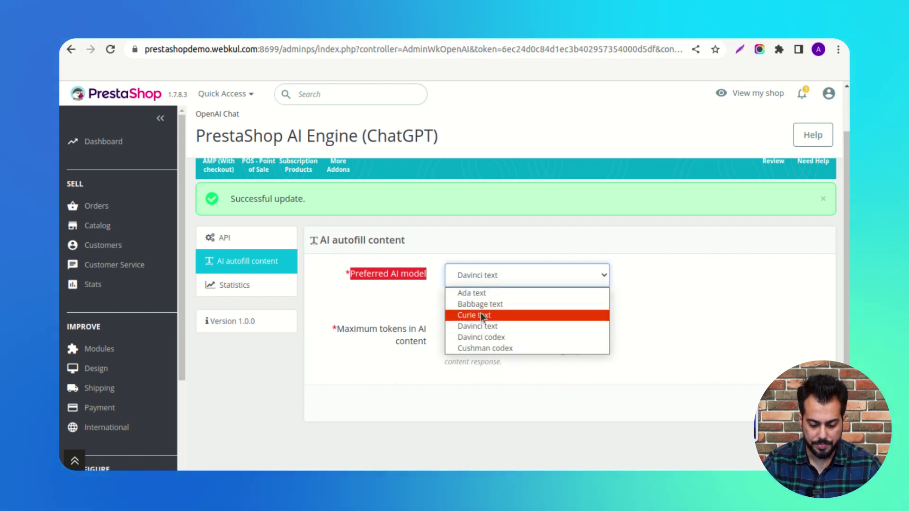
pyautogui.click(481, 316)
pyautogui.click(487, 282)
pyautogui.click(487, 304)
pyautogui.click(492, 284)
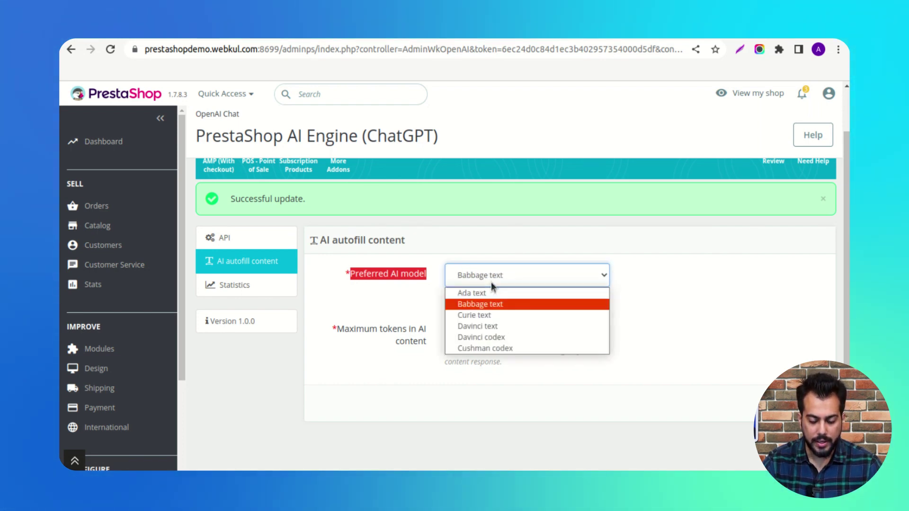
pyautogui.click(489, 327)
pyautogui.click(379, 341)
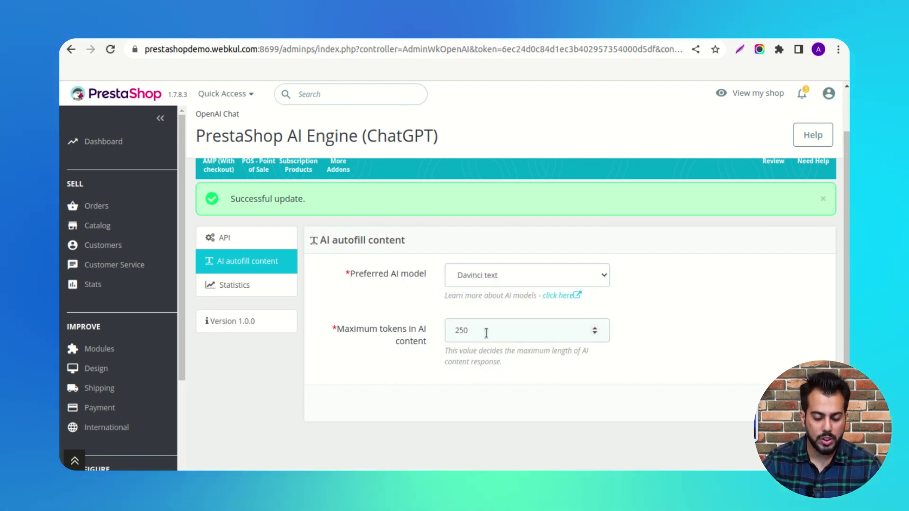
# Step: Review the Maximum tokens limit of 250
pyautogui.moveTo(473, 330); pyautogui.dragTo(452, 331)
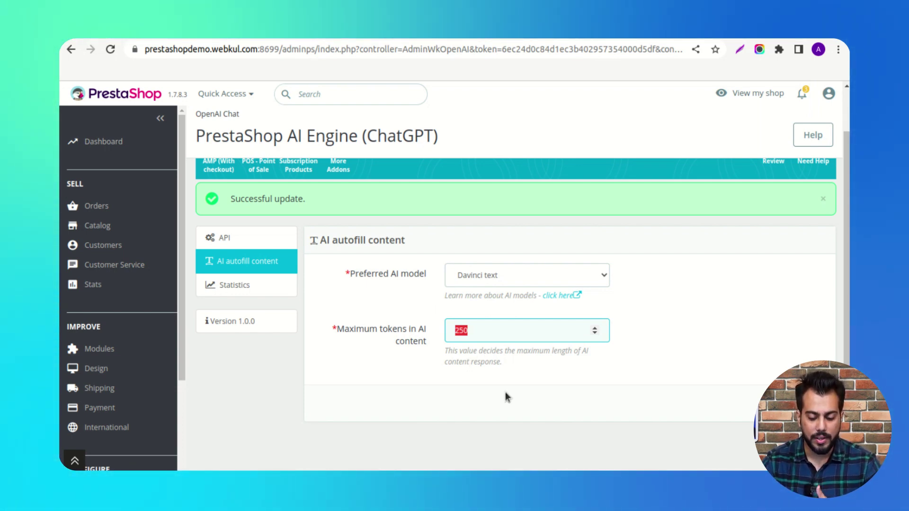
pyautogui.click(423, 367)
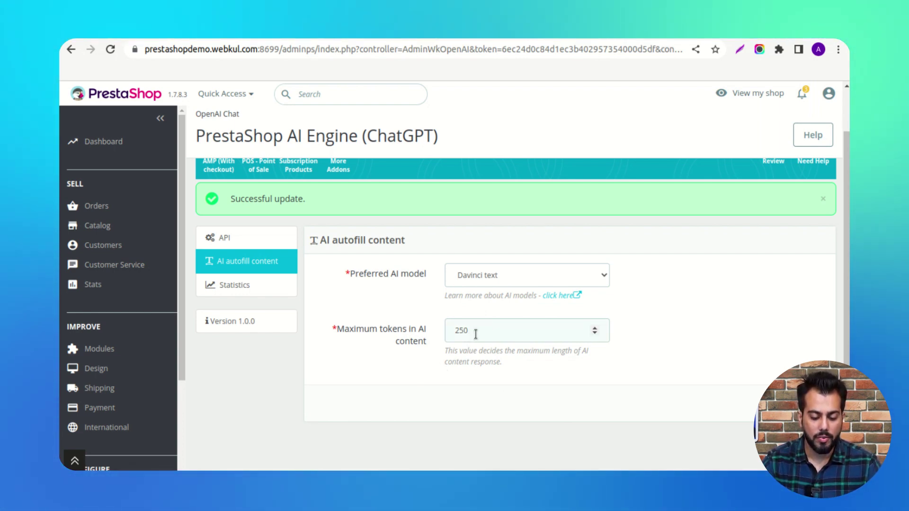
pyautogui.doubleClick(474, 331)
pyautogui.click(405, 376)
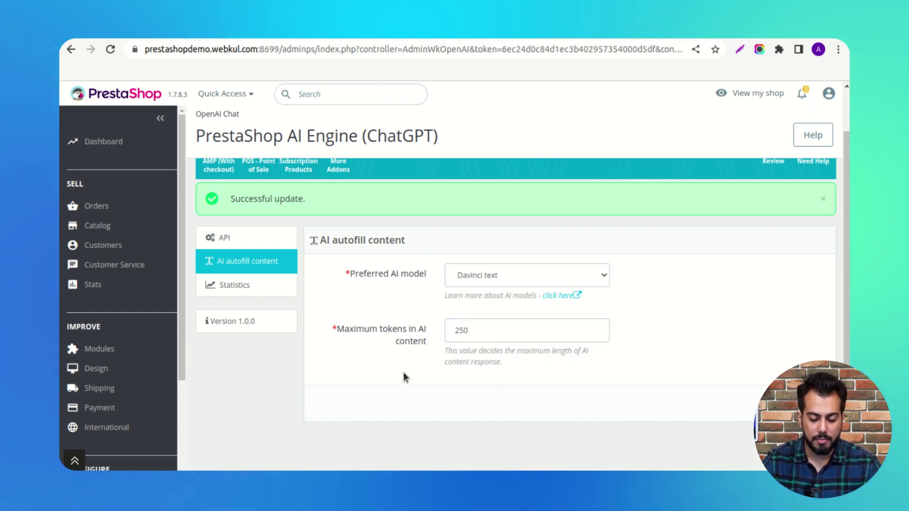
pyautogui.click(476, 323)
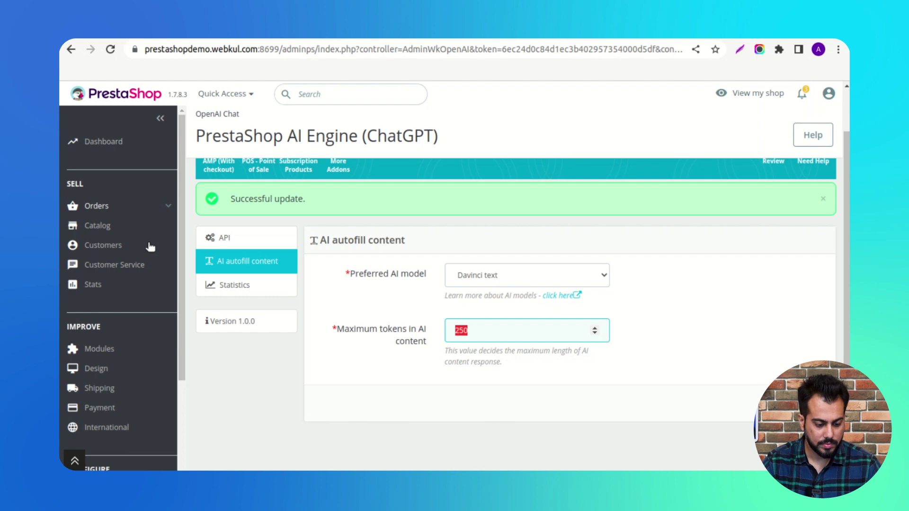
# Step: Start a new product from the catalog, entering 'iP' as its name
pyautogui.moveTo(117, 226)
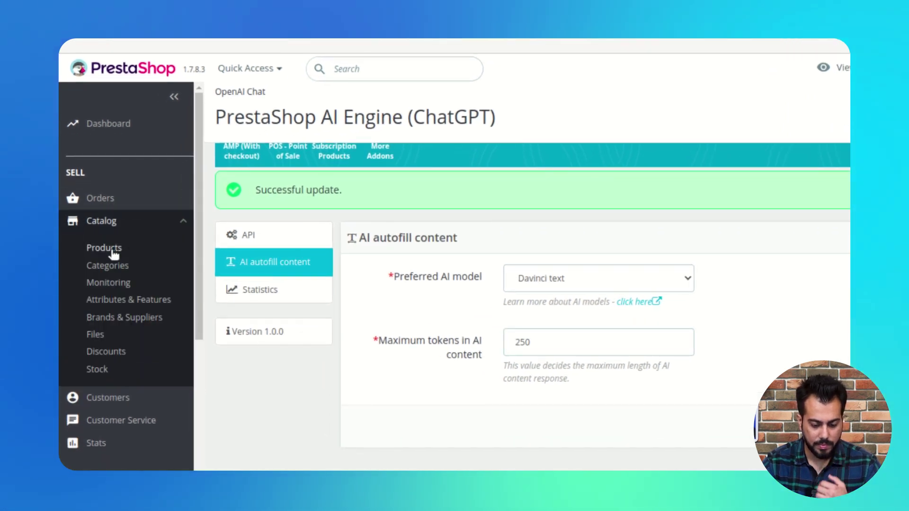
pyautogui.click(114, 253)
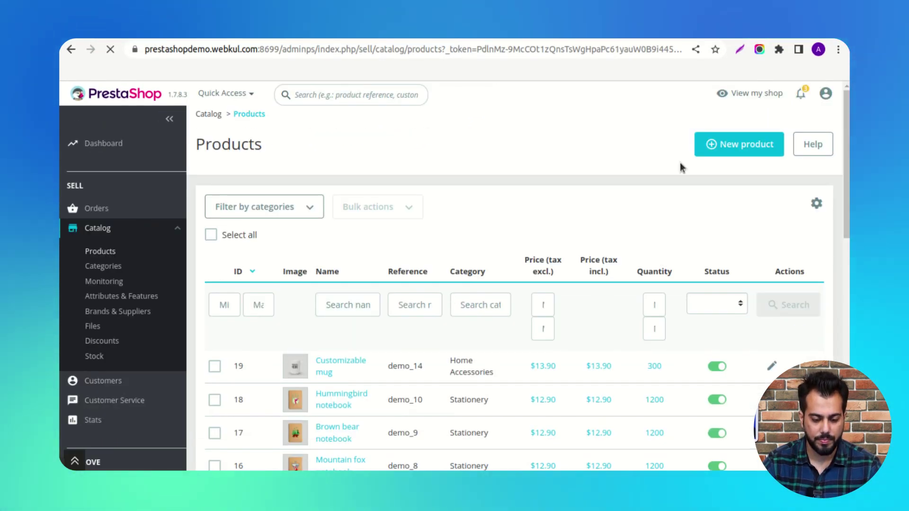
pyautogui.click(738, 144)
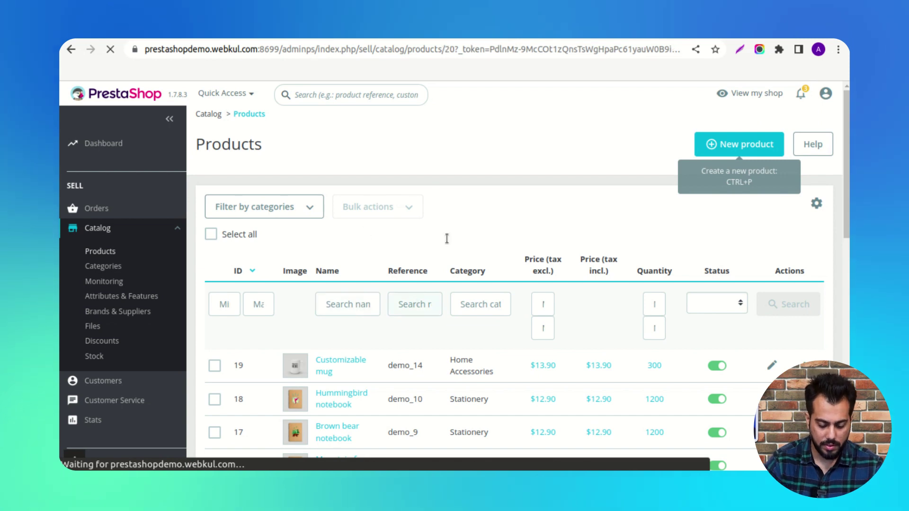
pyautogui.click(345, 136)
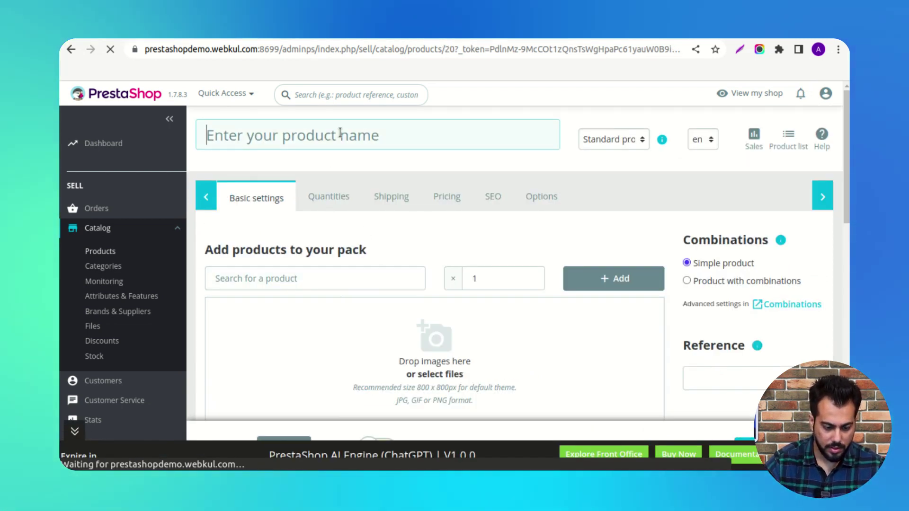
pyautogui.write('iPhone 12')
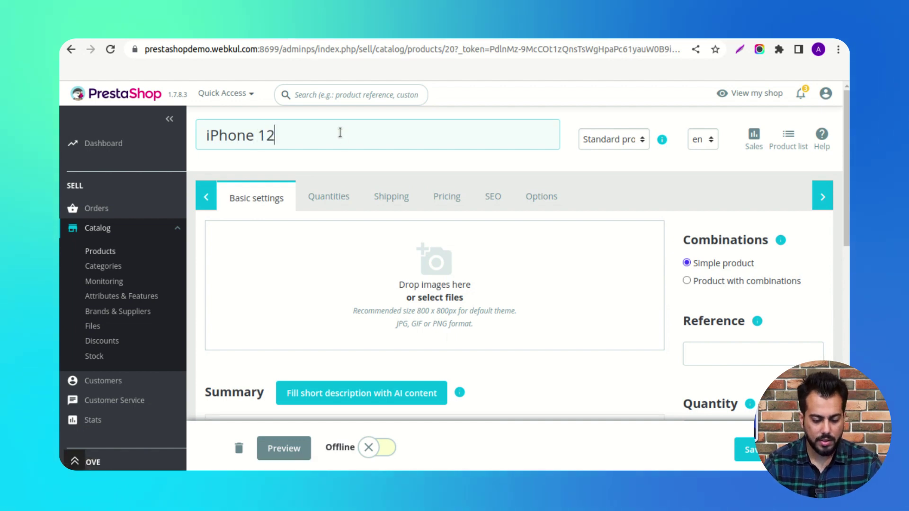
pyautogui.scroll(-3, 481, 370)
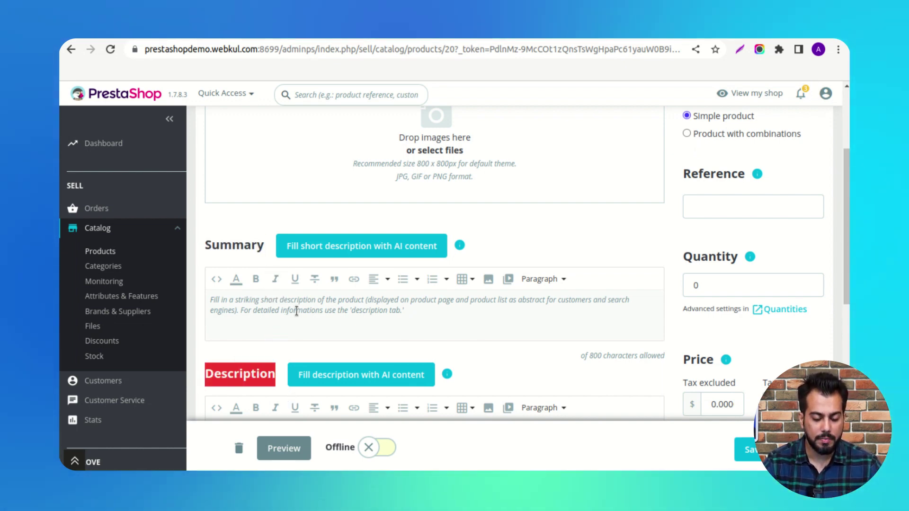
pyautogui.scroll(-3, 295, 341)
pyautogui.scroll(1, 303, 284)
# Step: Enter 'iPhone 12 specifications' in the Summary and 'iPhone 12 features' in the Description
pyautogui.click(312, 238)
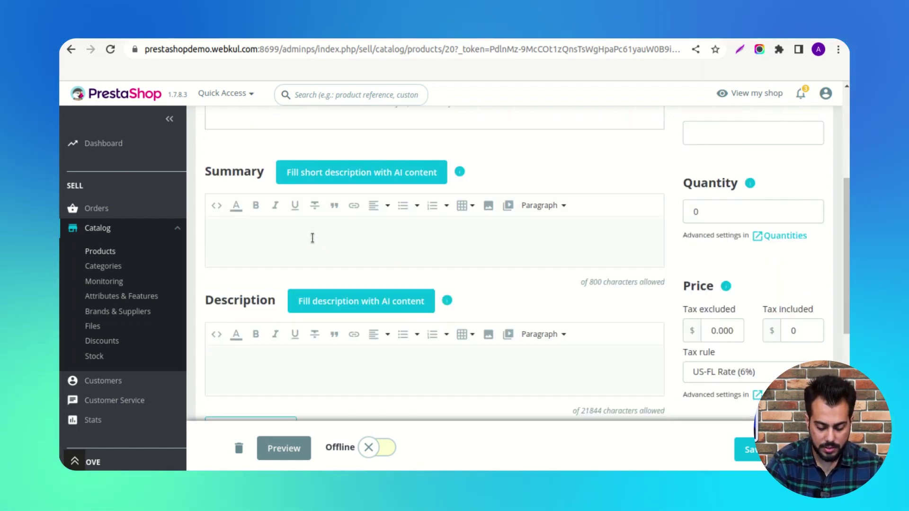
pyautogui.write('iP')
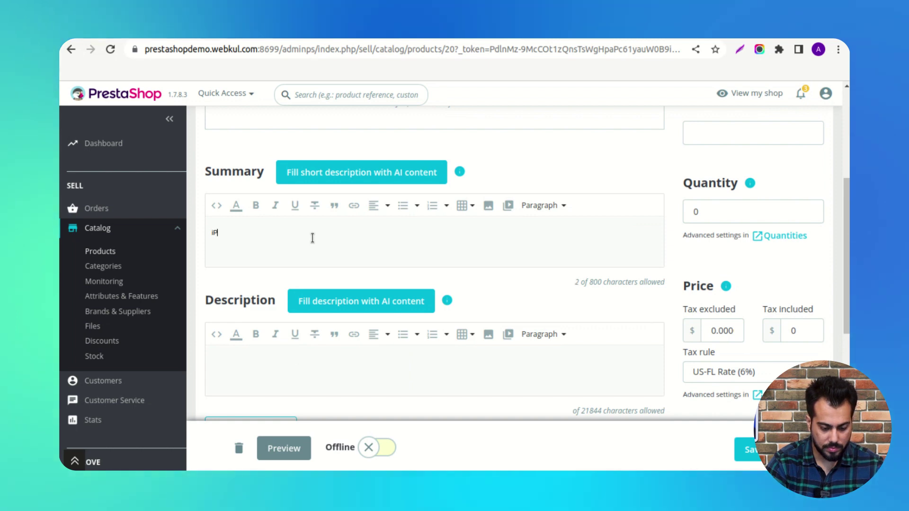
pyautogui.write('hone')
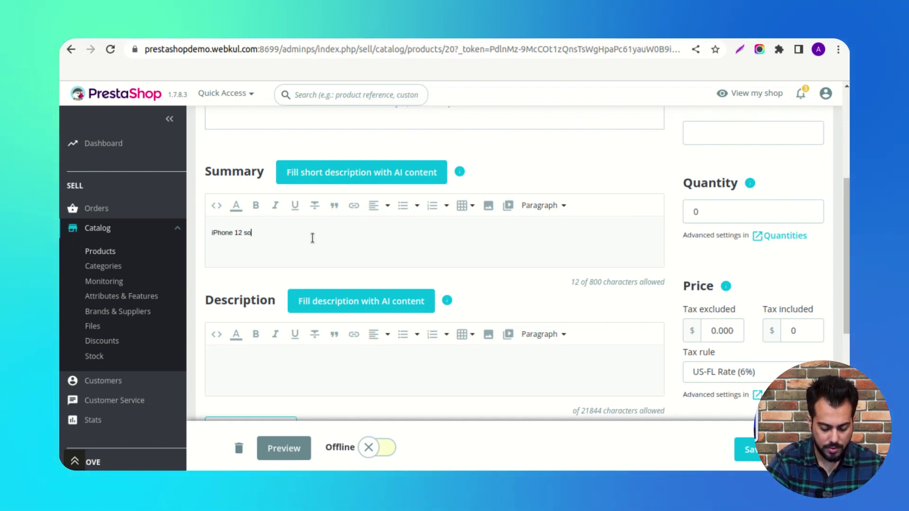
pyautogui.write(' 12 specific')
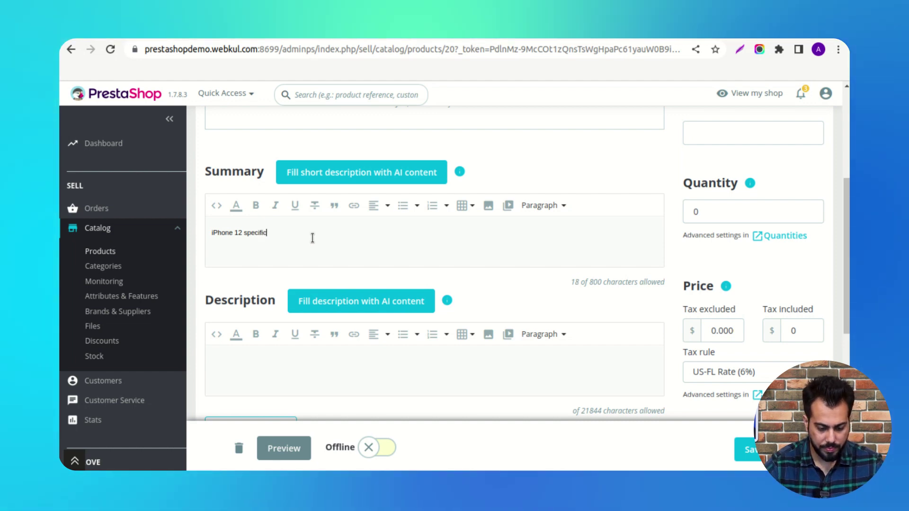
pyautogui.write('ations')
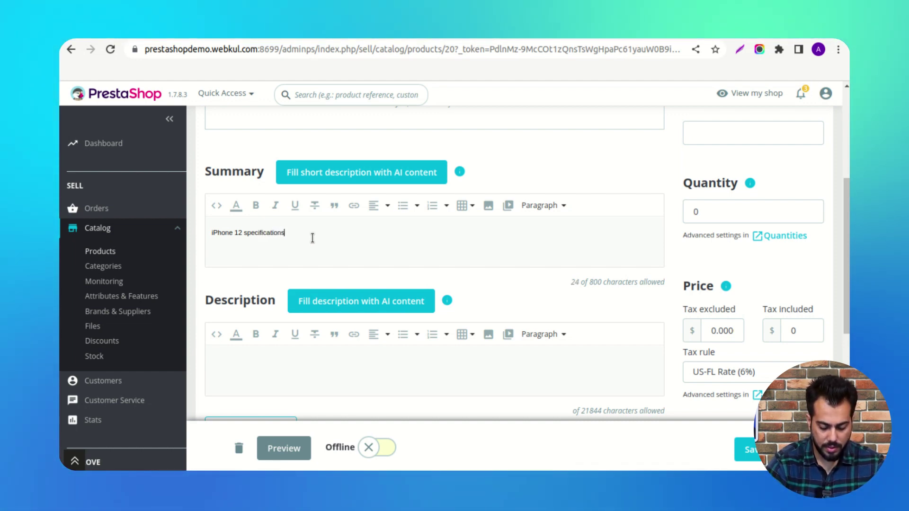
pyautogui.scroll(-3, 311, 251)
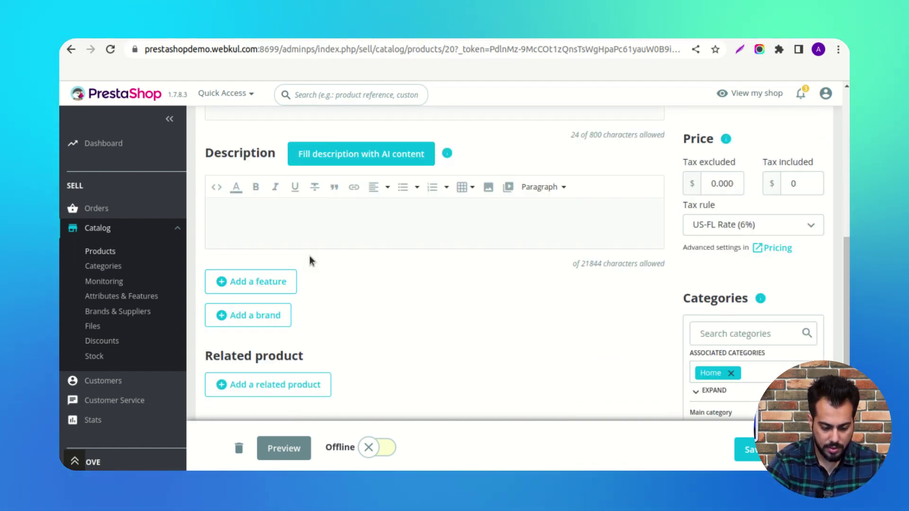
pyautogui.click(312, 216)
pyautogui.write('iPhon')
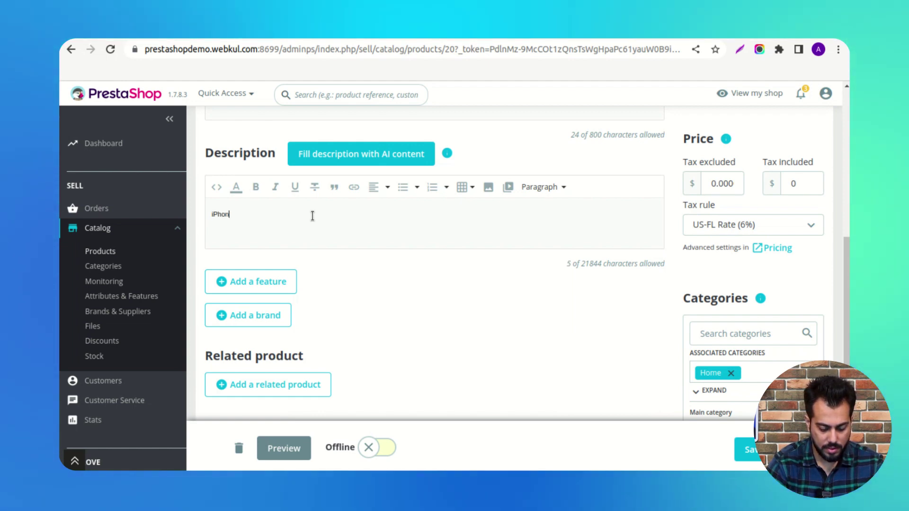
pyautogui.write('e 12 features')
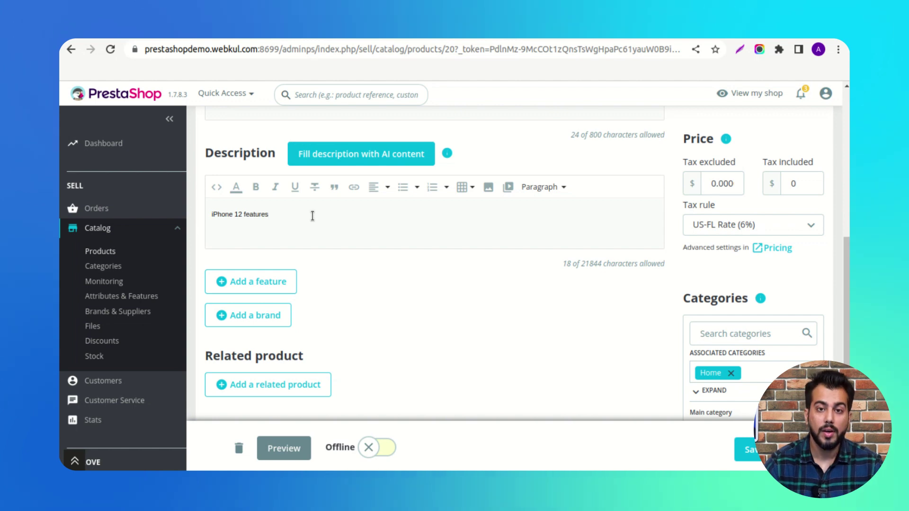
pyautogui.scroll(3, 313, 216)
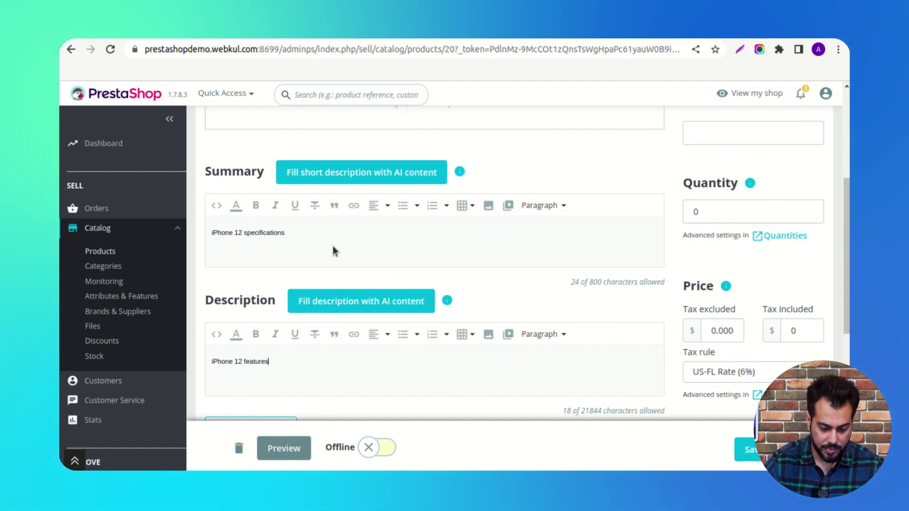
# Step: Generate the iPhone 12 summary with AI and highlight the generated text
pyautogui.click(401, 170)
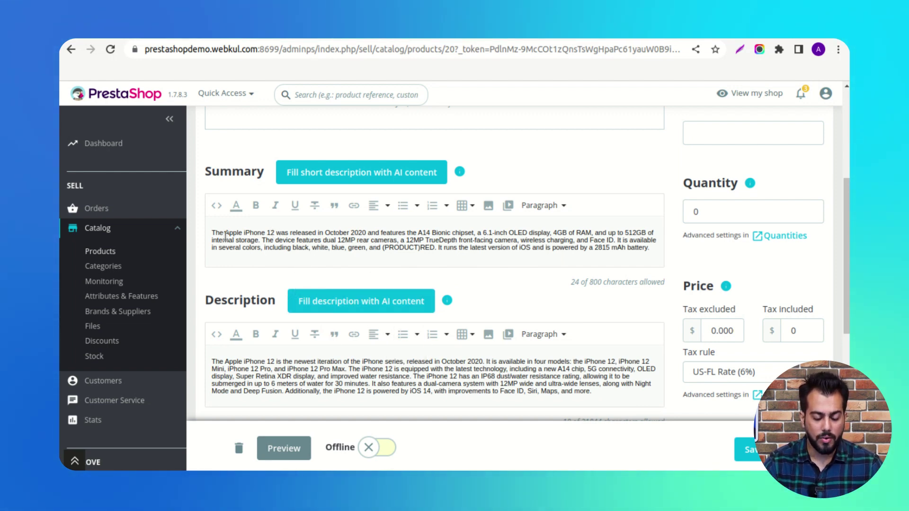
pyautogui.moveTo(532, 246); pyautogui.dragTo(609, 247)
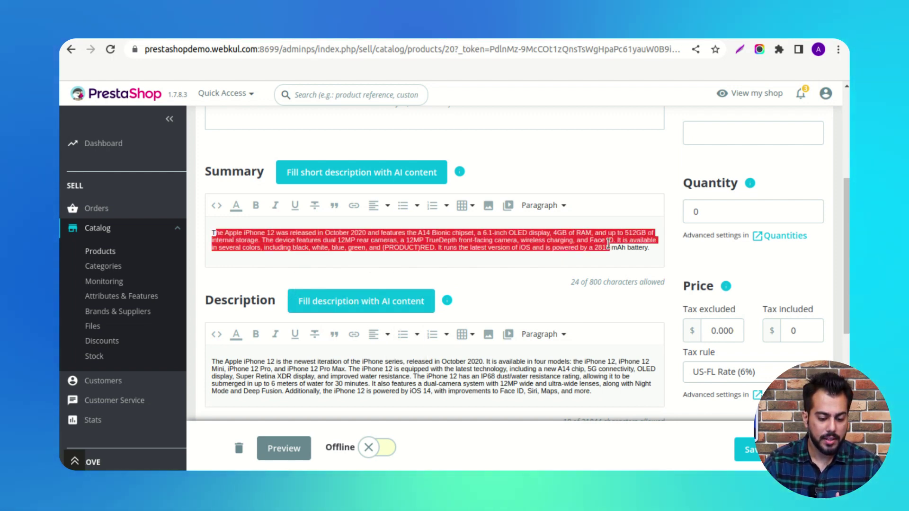
pyautogui.moveTo(267, 178); pyautogui.dragTo(205, 177)
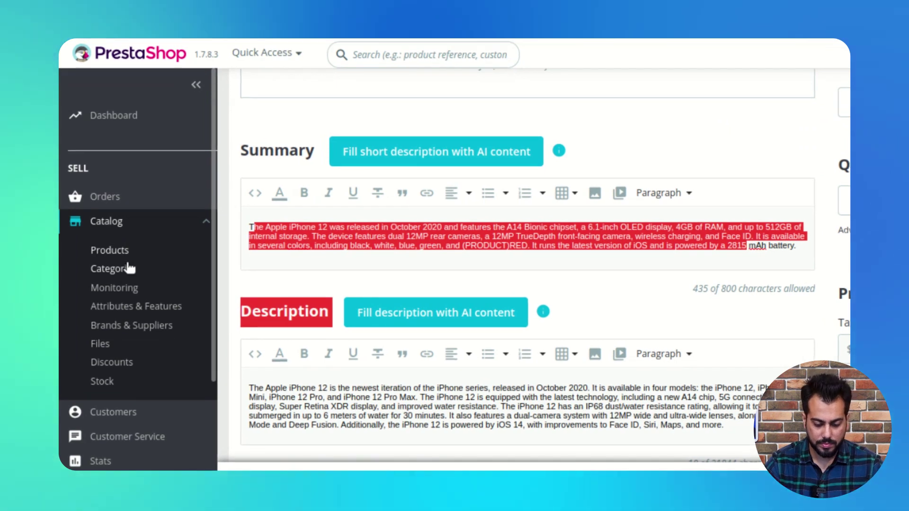
pyautogui.click(129, 269)
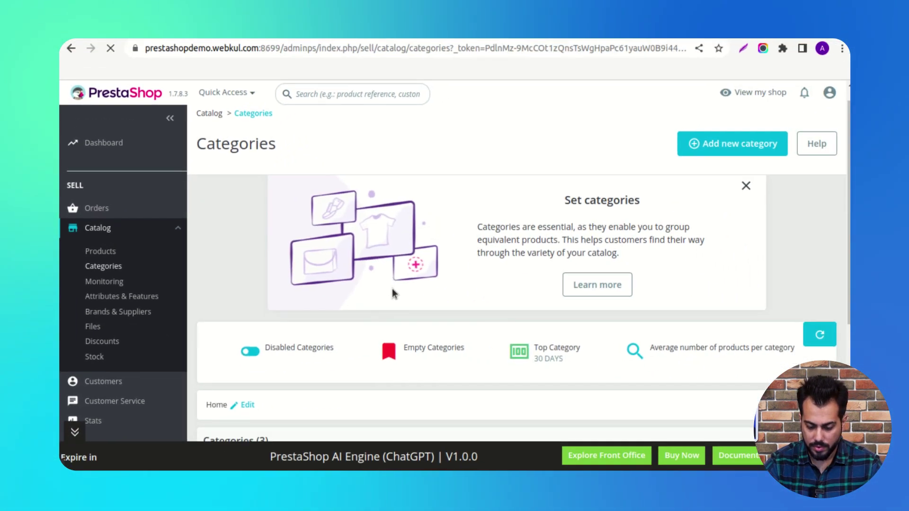
# Step: Open the Men category's edit form and select its existing description
pyautogui.scroll(-4, 392, 294)
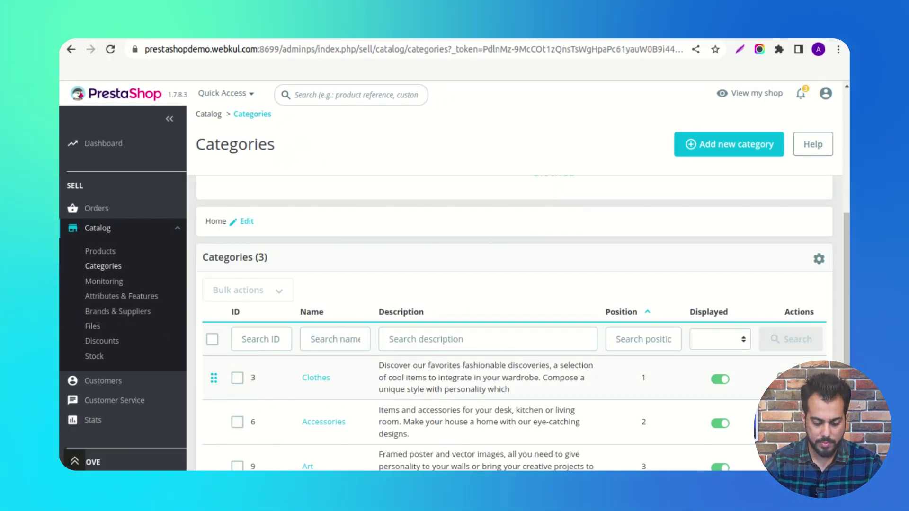
pyautogui.scroll(-4, 574, 340)
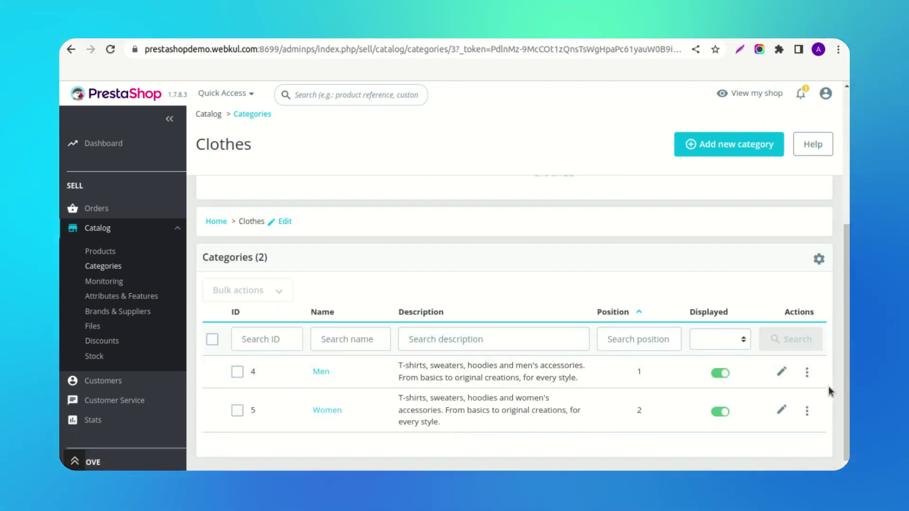
pyautogui.click(782, 372)
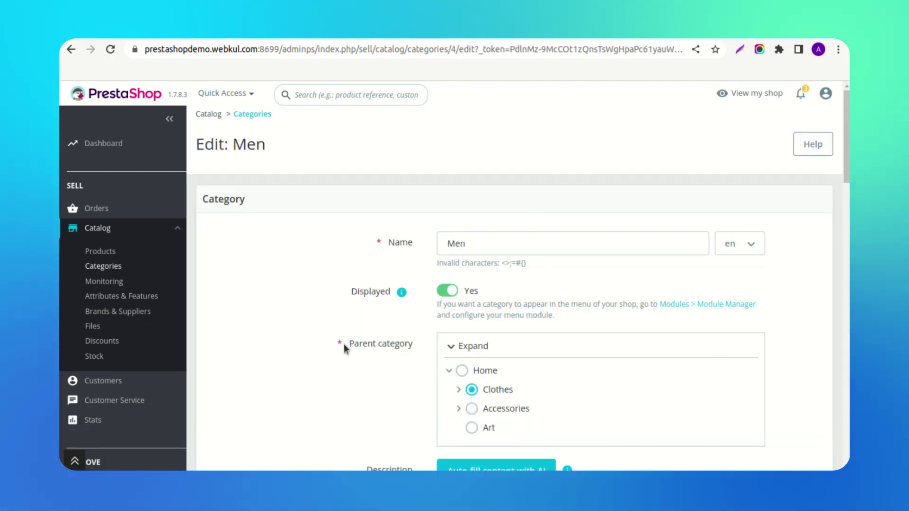
pyautogui.scroll(-3, 342, 345)
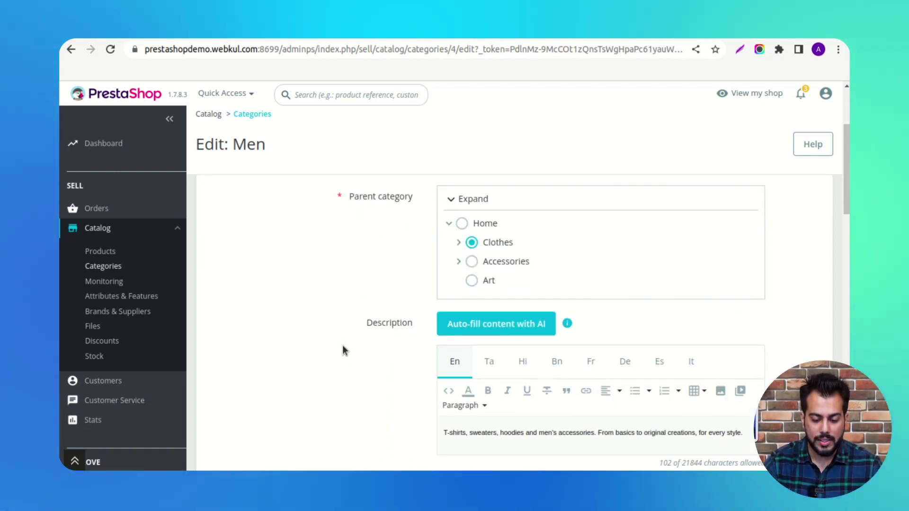
pyautogui.scroll(-2, 343, 349)
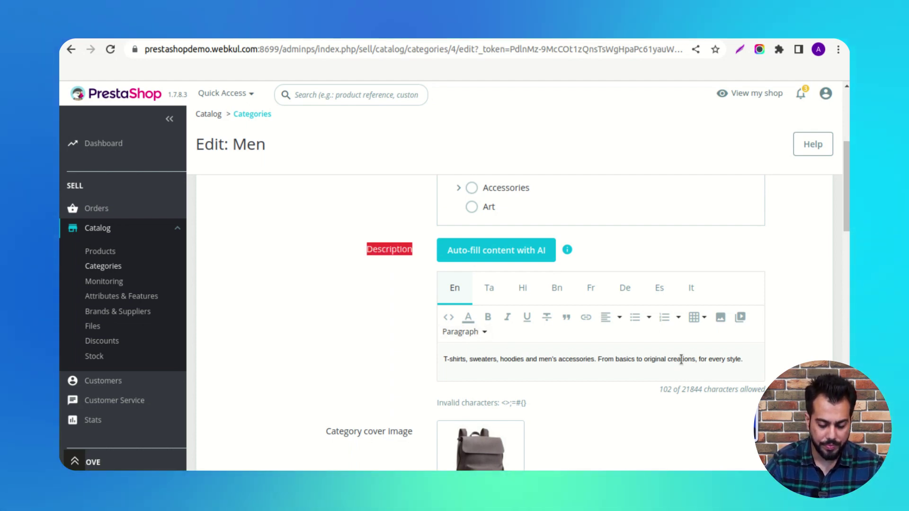
pyautogui.hotkey('ctrl', 'a')
# Step: Clear the Men description and type a men's t-shirts prompt for AI auto-fill
pyautogui.press('BackSpace')
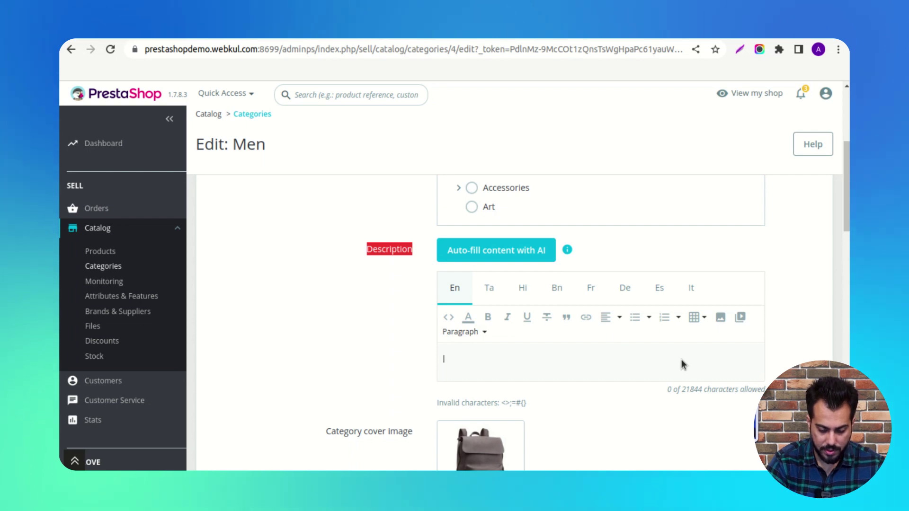
pyautogui.write("Men's tshirts")
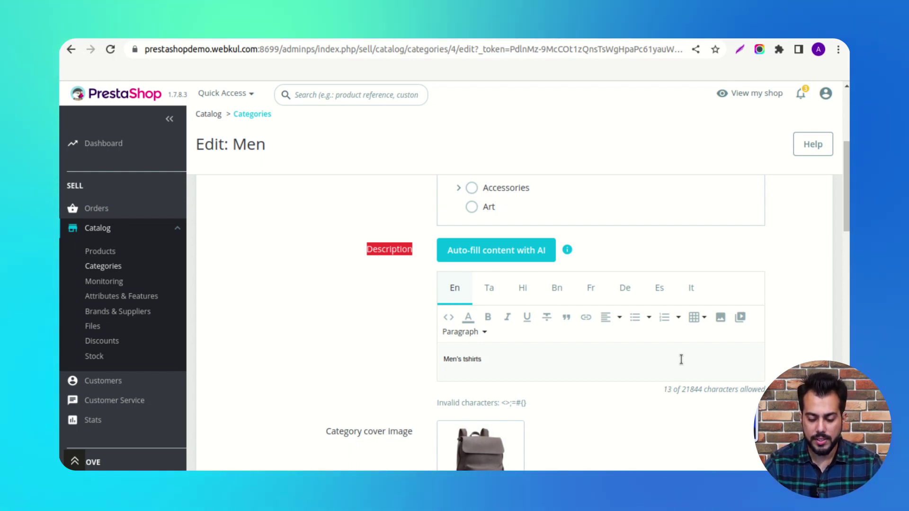
pyautogui.doubleClick(477, 359)
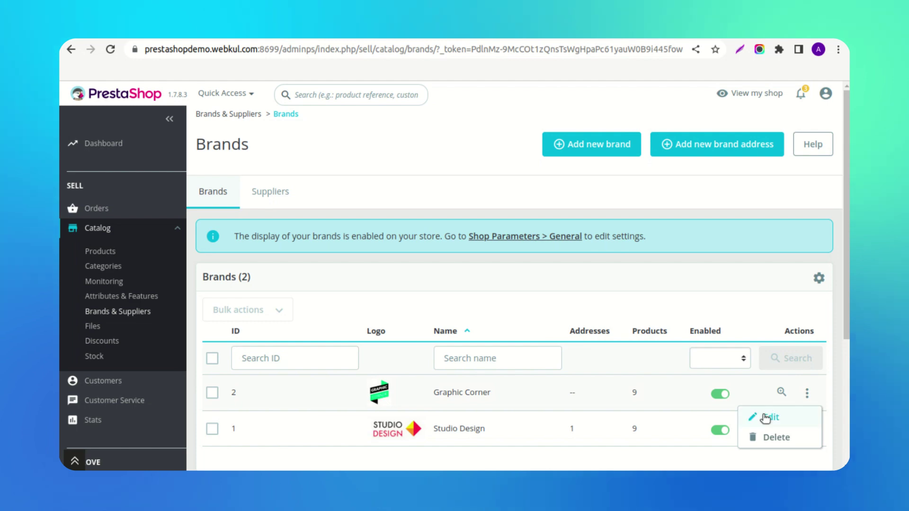
# Step: Open the Graphic Corner brand's edit form and scroll through it
pyautogui.click(765, 417)
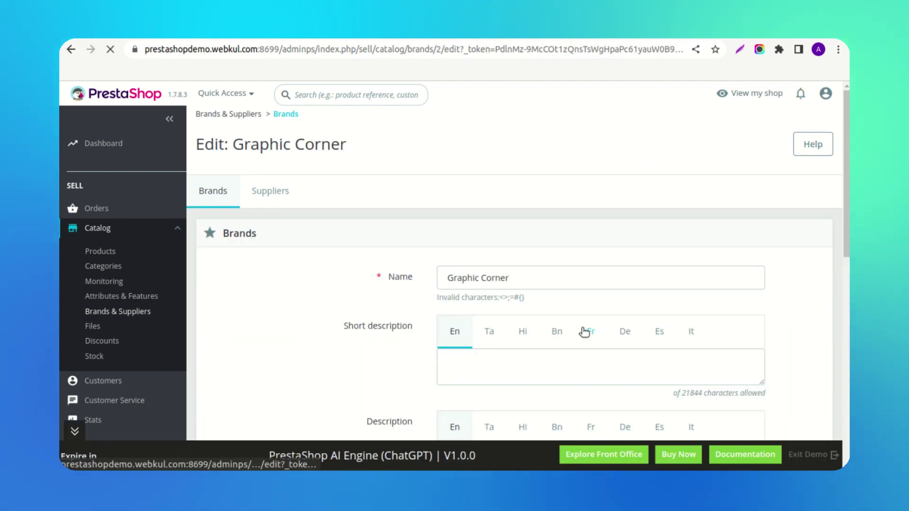
pyautogui.scroll(-3, 408, 359)
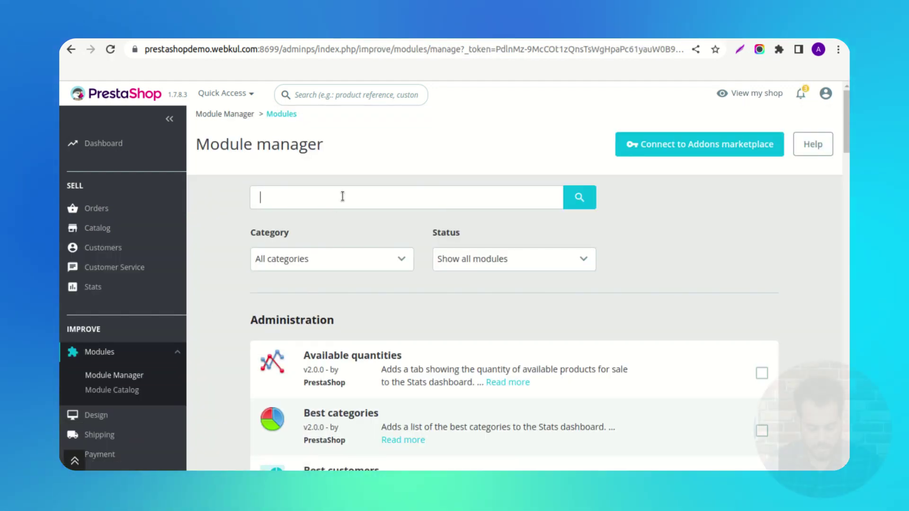
# Step: Filter modules by 'engine' and view AI Engine statistics: 354 text-davinci-003 tokens costing $0.01
pyautogui.write('eng')
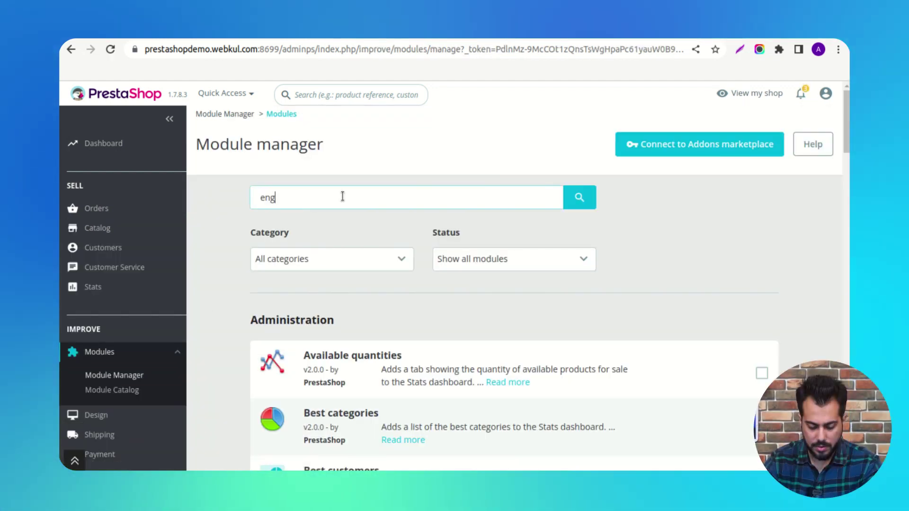
pyautogui.write('ine')
pyautogui.press('Return')
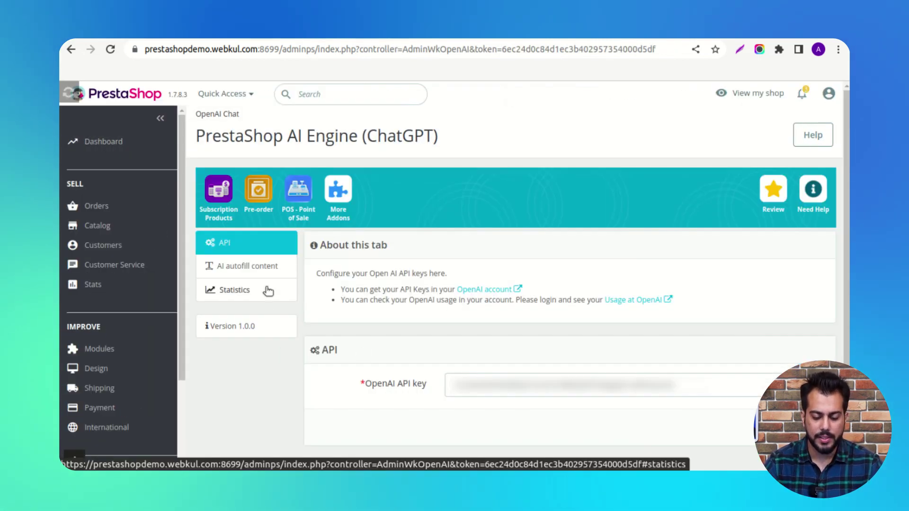
pyautogui.click(268, 290)
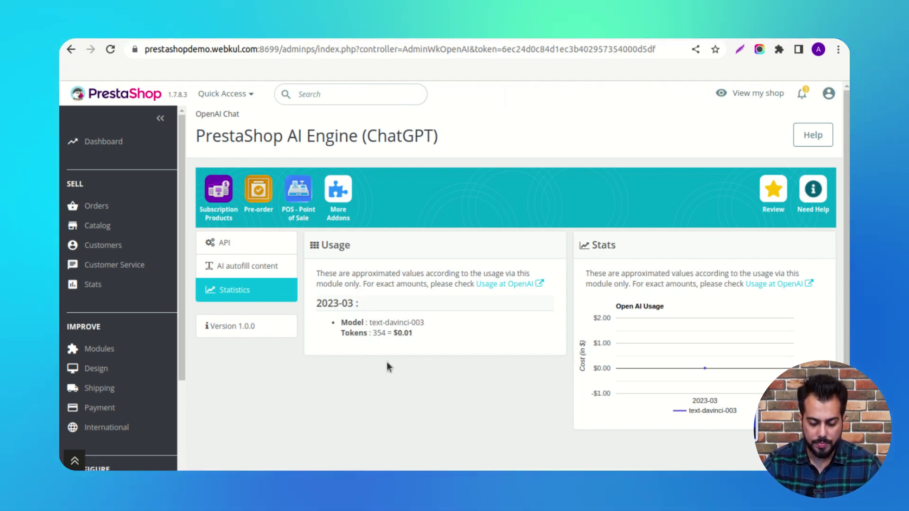
pyautogui.moveTo(426, 339); pyautogui.dragTo(341, 326)
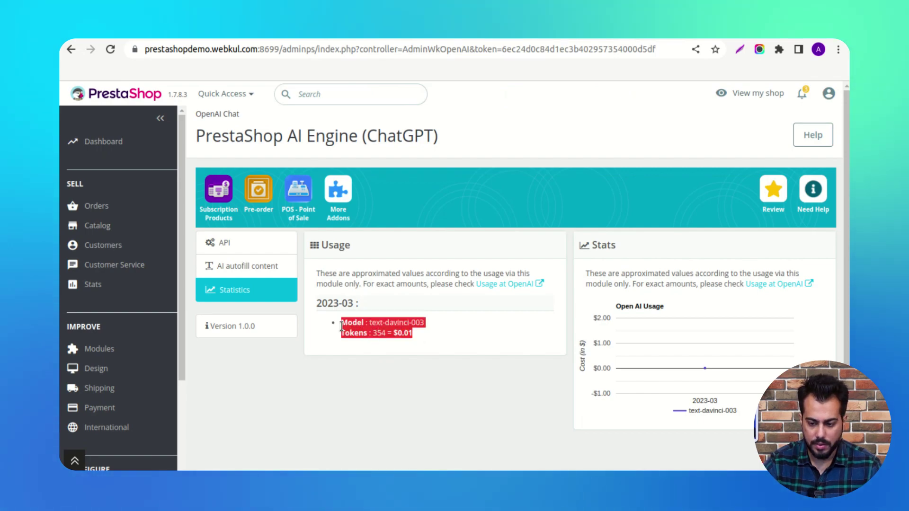